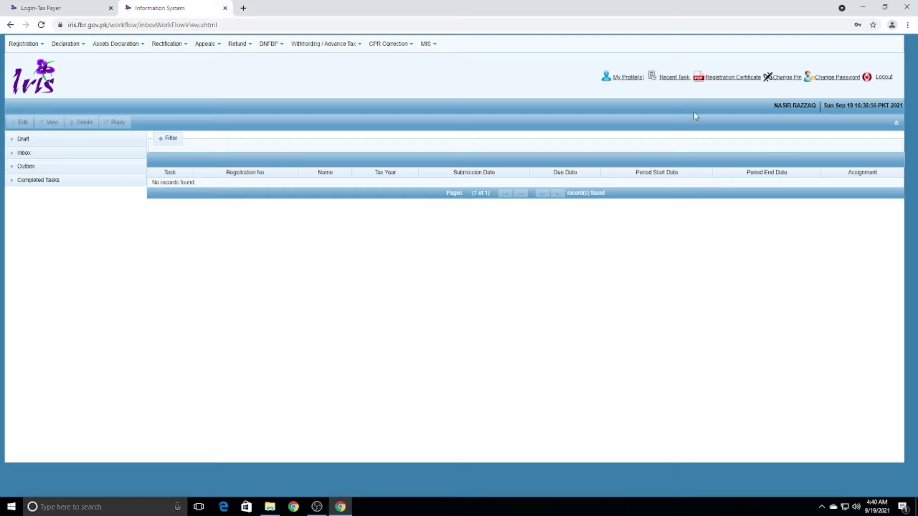
Start an original Normal Return (Ind/AOP/COY) declaration.
{"action": "left_click", "coordinate": [83, 48]}
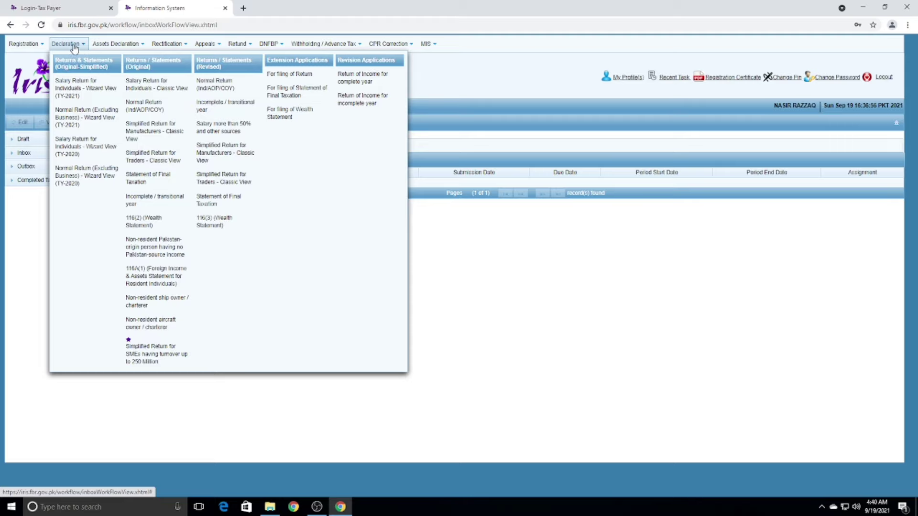
{"action": "mouse_move", "coordinate": [117, 44]}
{"action": "mouse_move", "coordinate": [79, 46]}
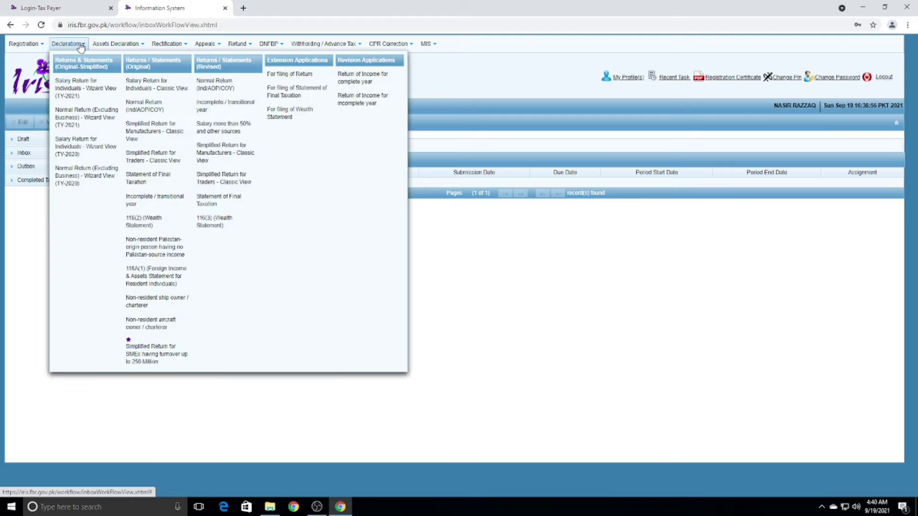
{"action": "left_click", "coordinate": [144, 109]}
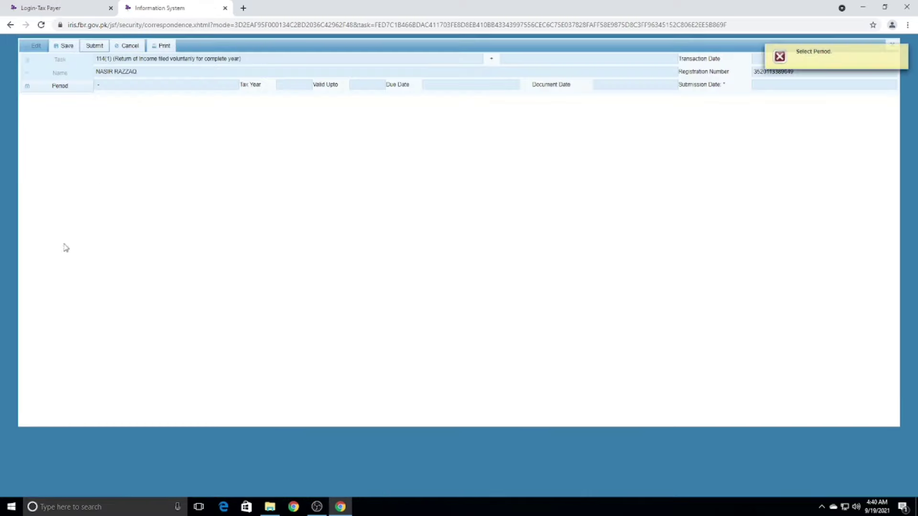
Try to set the new return's tax period to 2017, and close the form without saving.
{"action": "left_click", "coordinate": [76, 93]}
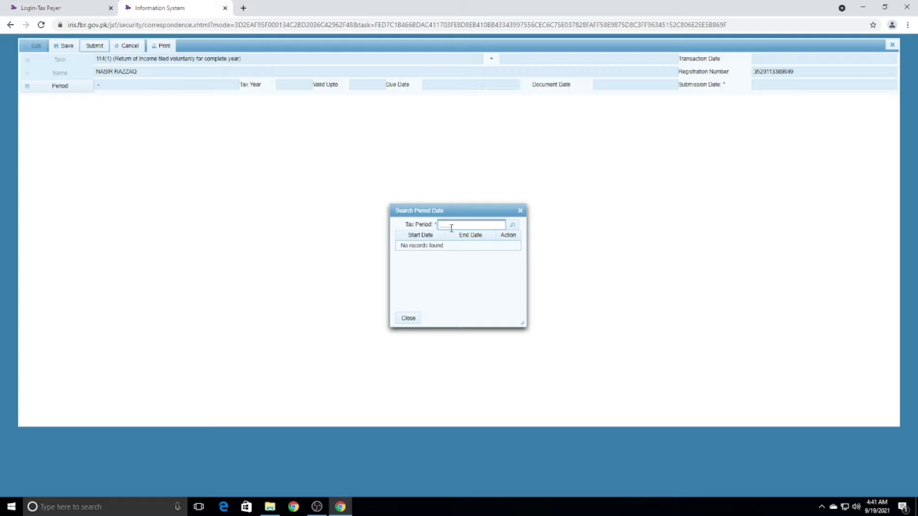
{"action": "left_click", "coordinate": [67, 88]}
{"action": "left_click", "coordinate": [513, 225]}
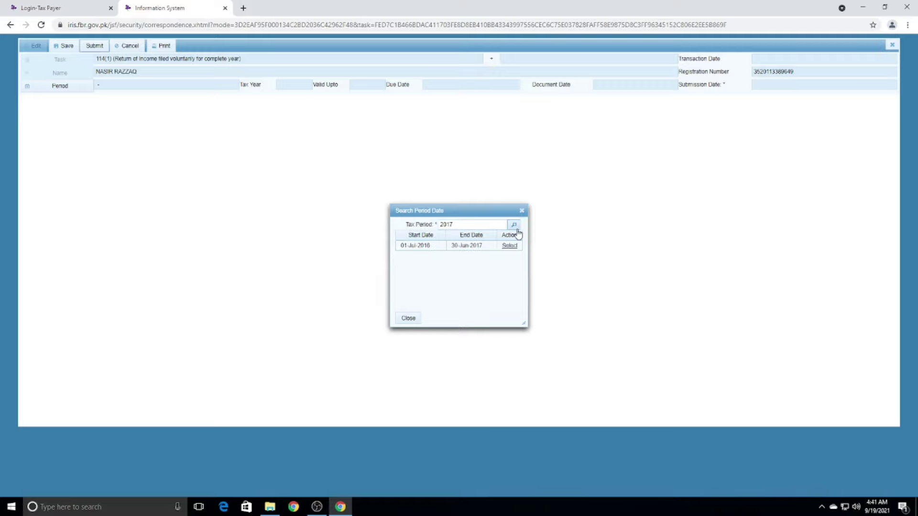
{"action": "left_click", "coordinate": [513, 248]}
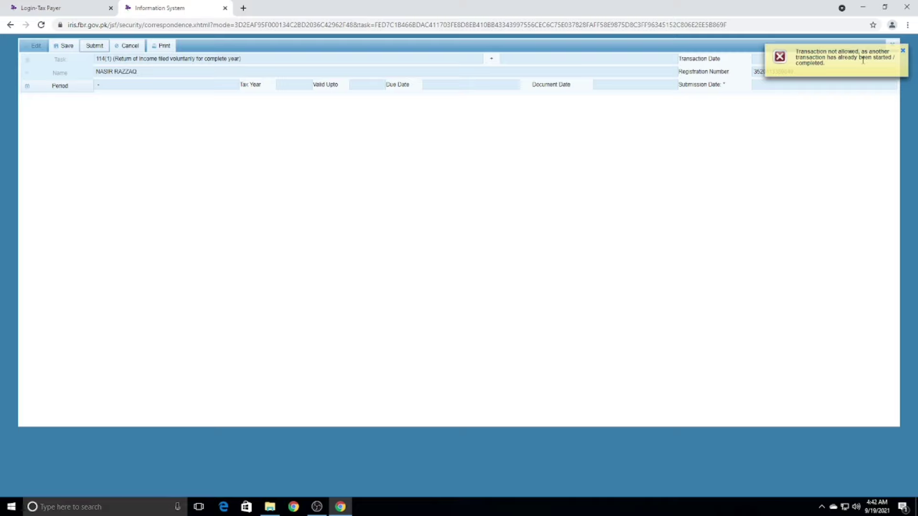
{"action": "left_click", "coordinate": [904, 50]}
{"action": "left_click", "coordinate": [893, 46]}
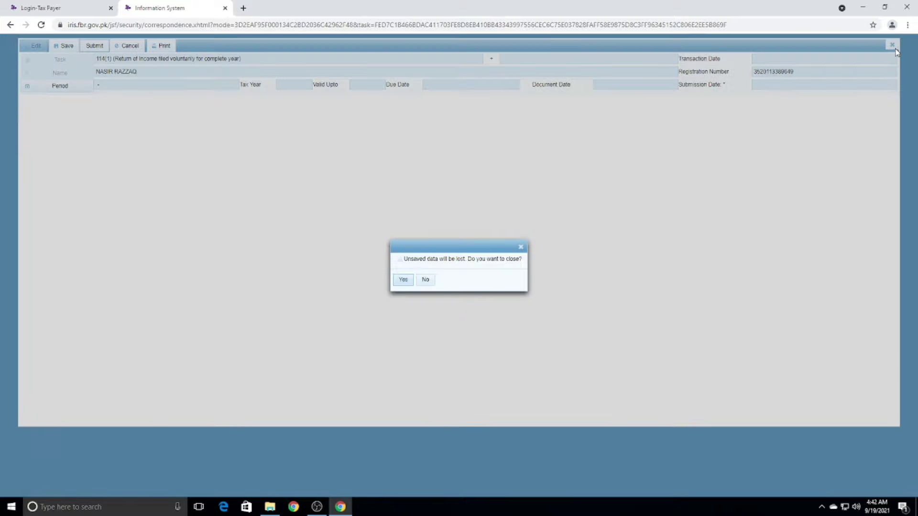
{"action": "left_click", "coordinate": [405, 281]}
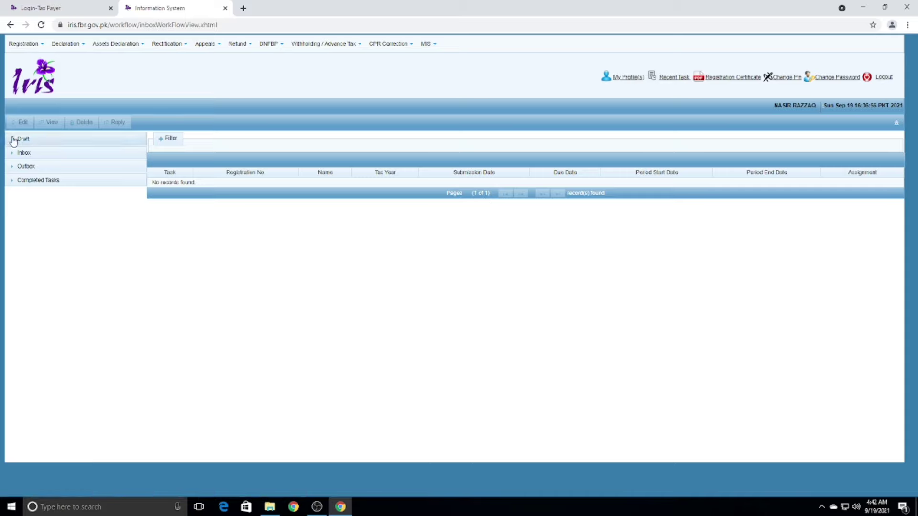
Open the draft 114(1) return of income for tax year 2017 for editing.
{"action": "left_click", "coordinate": [13, 139]}
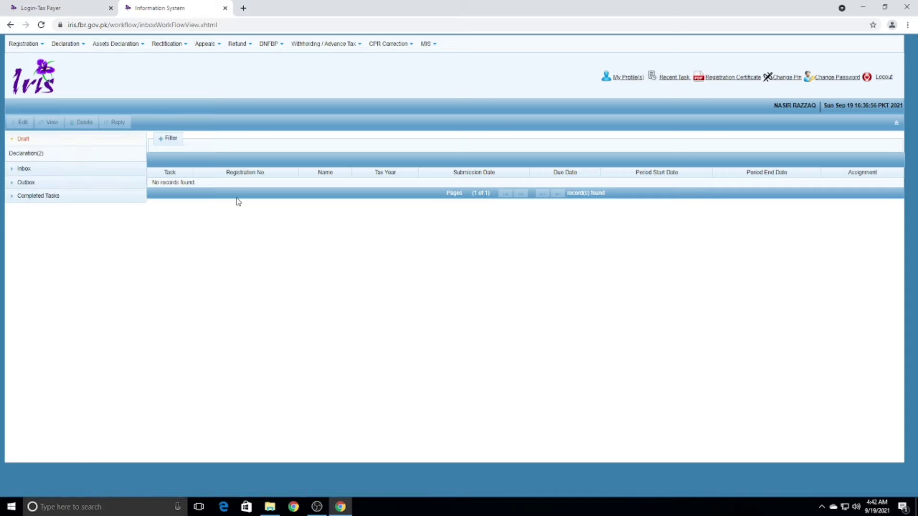
{"action": "left_click", "coordinate": [34, 157]}
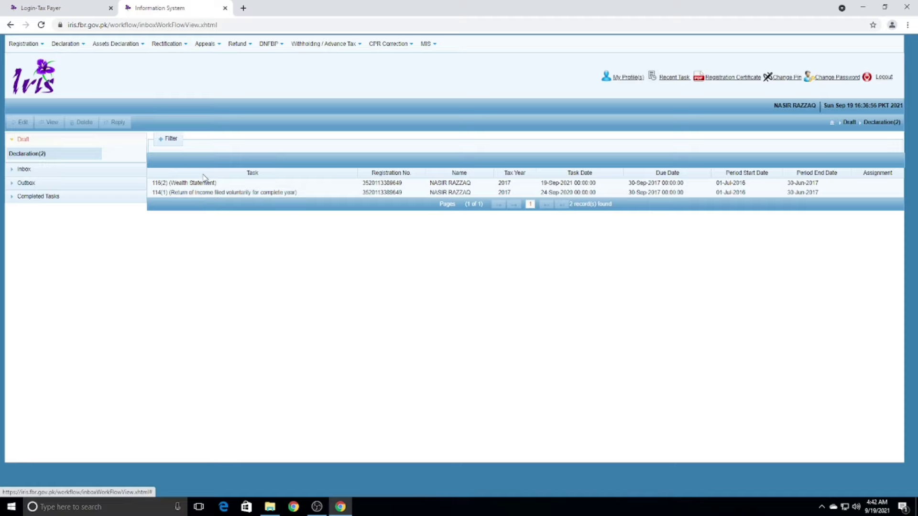
{"action": "left_click", "coordinate": [191, 194]}
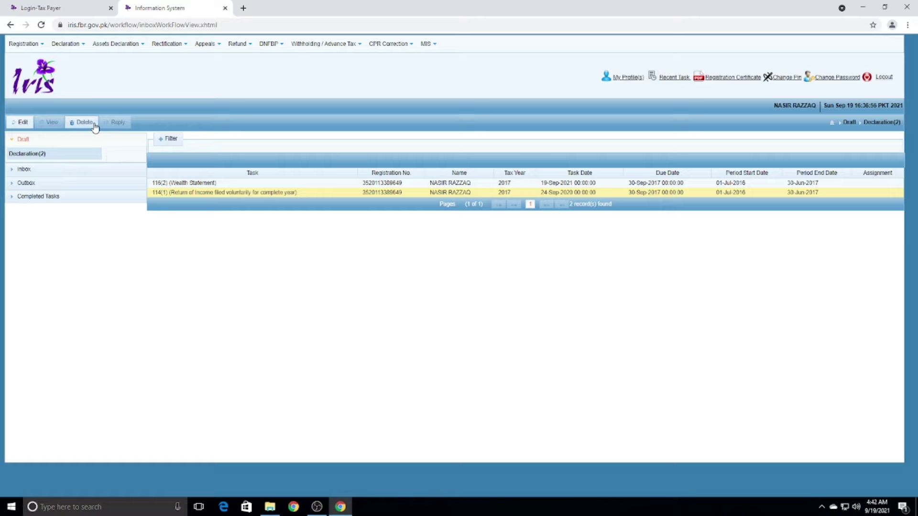
{"action": "left_click", "coordinate": [24, 124]}
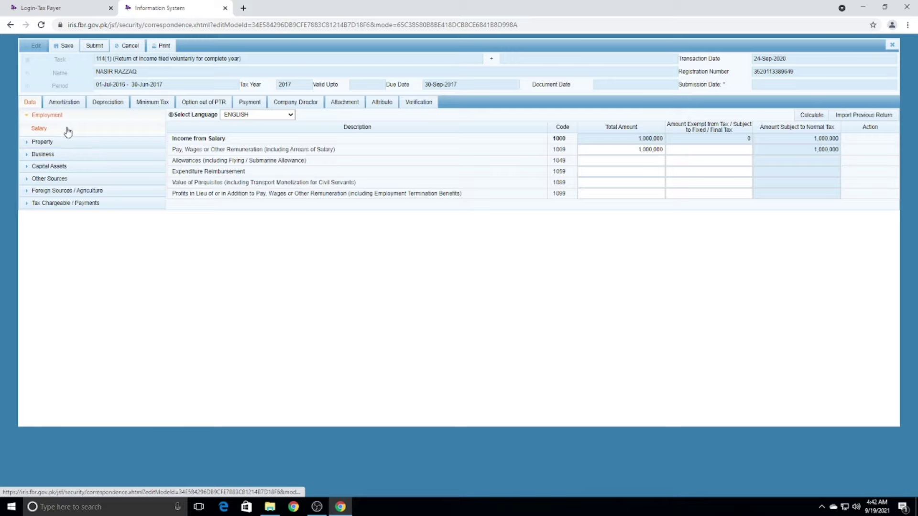
Check the total amount of Pay, Wages or Other Remuneration in the Salary section and recalculate the return.
{"action": "left_click", "coordinate": [43, 129]}
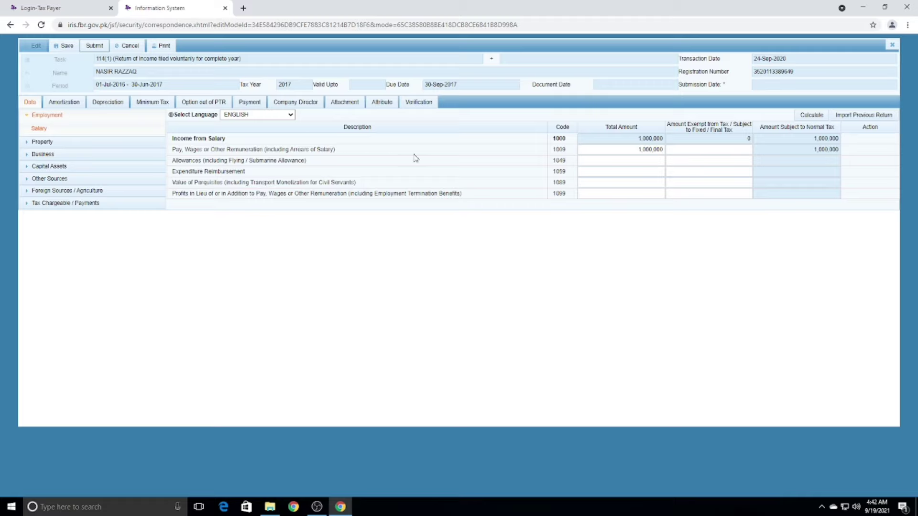
{"action": "left_click", "coordinate": [632, 152]}
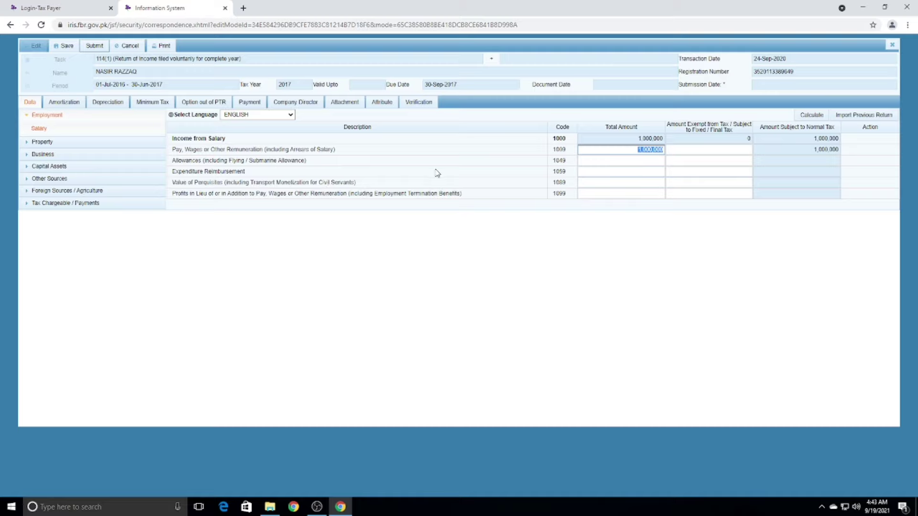
{"action": "left_click", "coordinate": [629, 151]}
{"action": "left_click", "coordinate": [816, 117]}
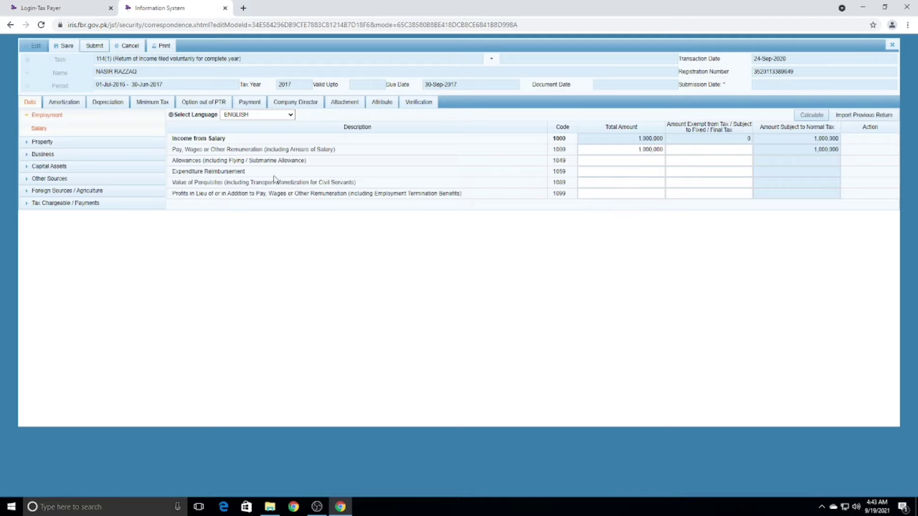
Show the Adjustable Tax section and check the tax deducted for Salary of Other Employees u/s 149.
{"action": "left_click", "coordinate": [53, 205]}
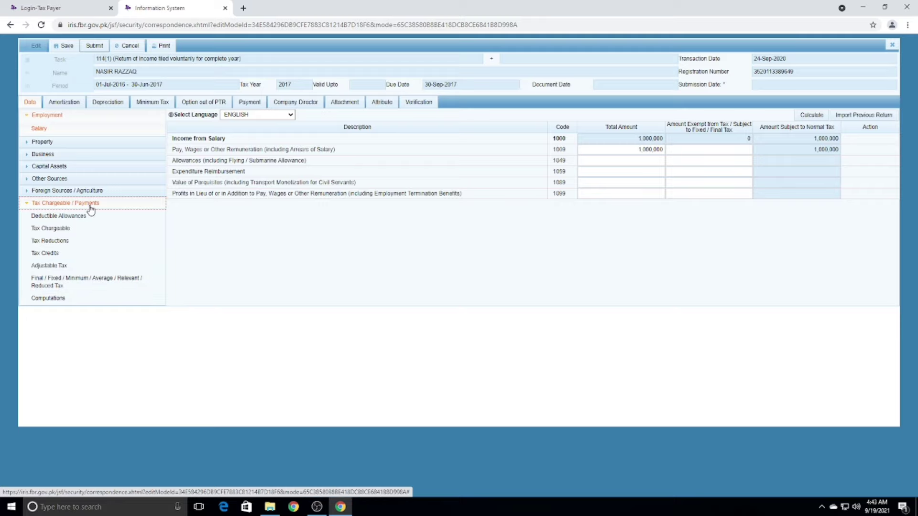
{"action": "left_click", "coordinate": [50, 266]}
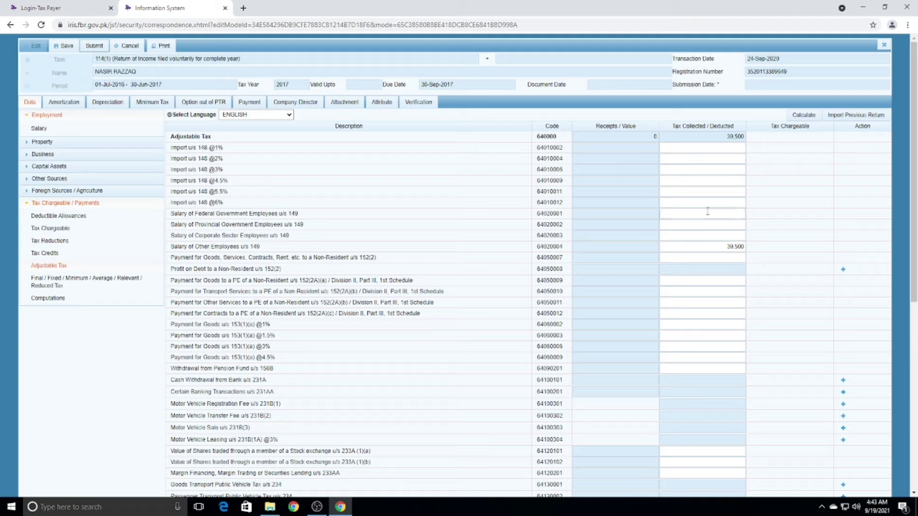
{"action": "left_click", "coordinate": [722, 224]}
{"action": "left_click_drag", "start_coordinate": [726, 248], "coordinate": [751, 250]}
View the vehicle entry form for Goods Transport Public Vehicle Tax u/s 234 and close it without adding anything.
{"action": "scroll", "coordinate": [290, 336], "scroll_direction": "down", "scroll_amount": 1}
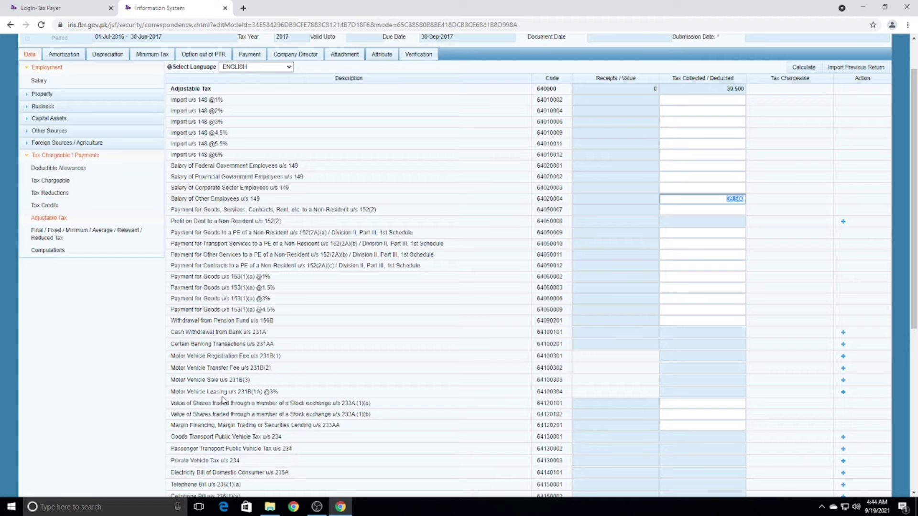
{"action": "scroll", "coordinate": [223, 401], "scroll_direction": "down", "scroll_amount": 1}
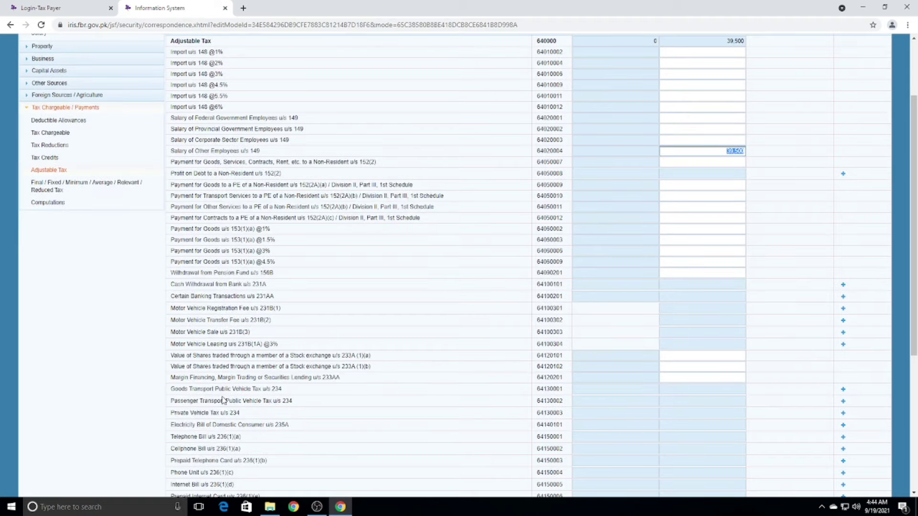
{"action": "scroll", "coordinate": [224, 401], "scroll_direction": "down", "scroll_amount": 1}
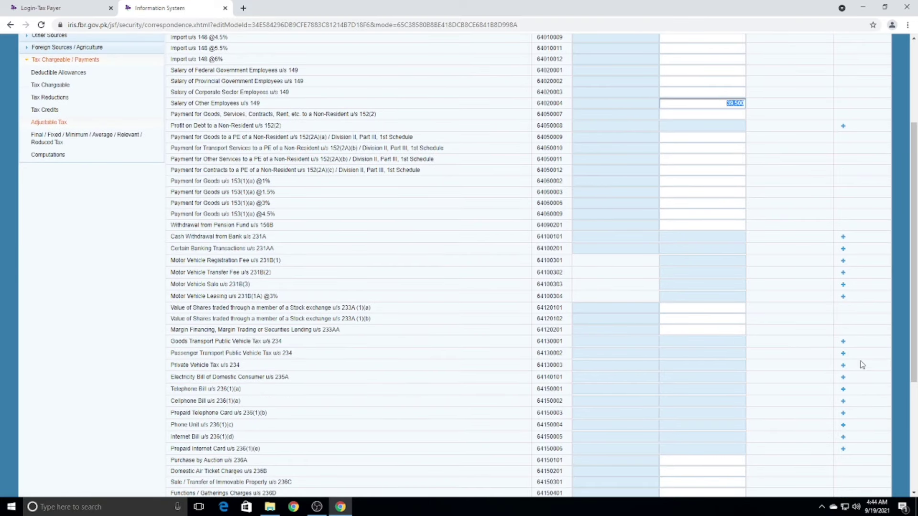
{"action": "left_click", "coordinate": [843, 342]}
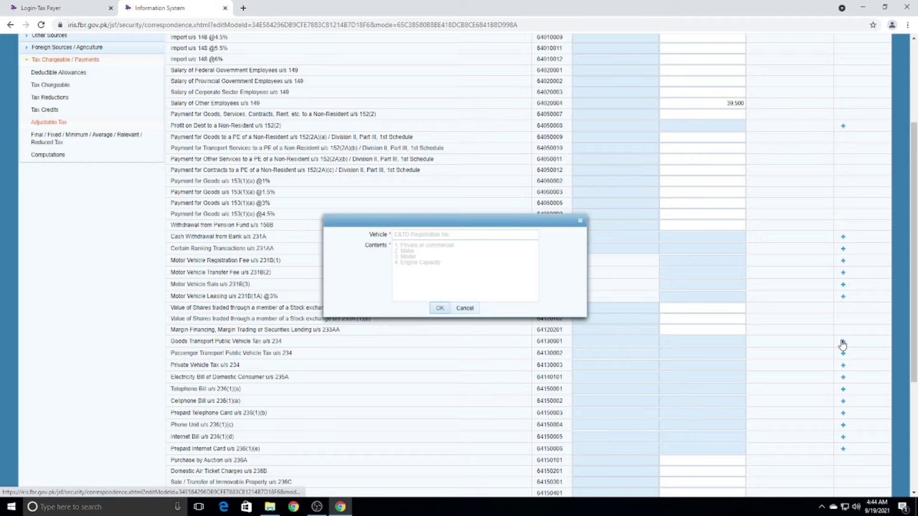
{"action": "left_click", "coordinate": [432, 234]}
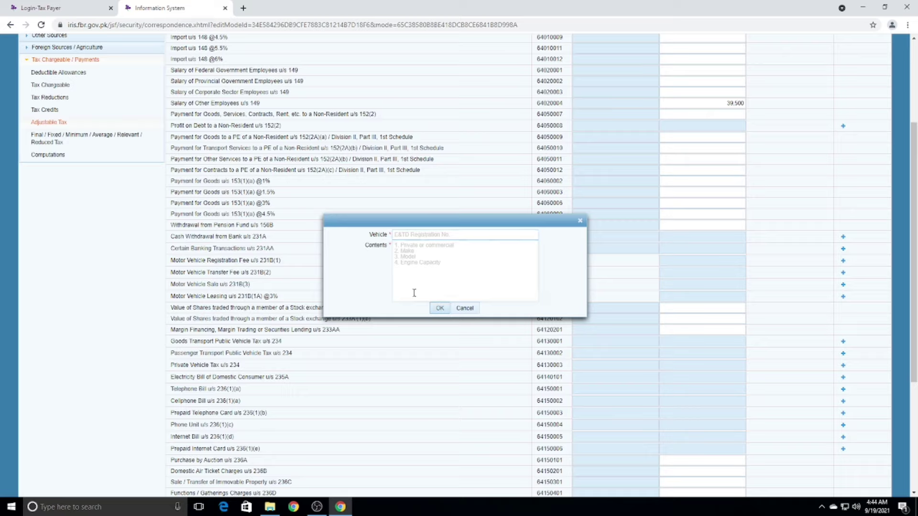
{"action": "left_click", "coordinate": [580, 221]}
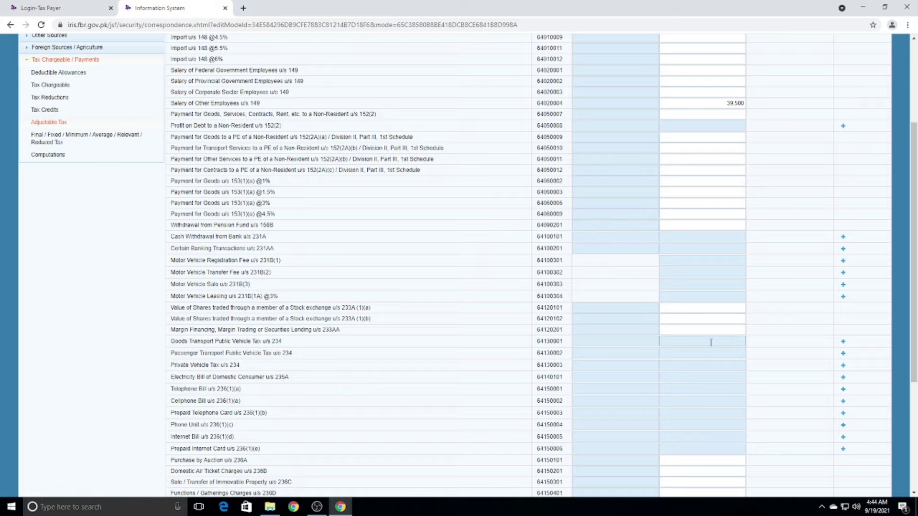
Look over the remaining adjustable tax rows and recalculate the return.
{"action": "scroll", "coordinate": [709, 344], "scroll_direction": "down", "scroll_amount": 4}
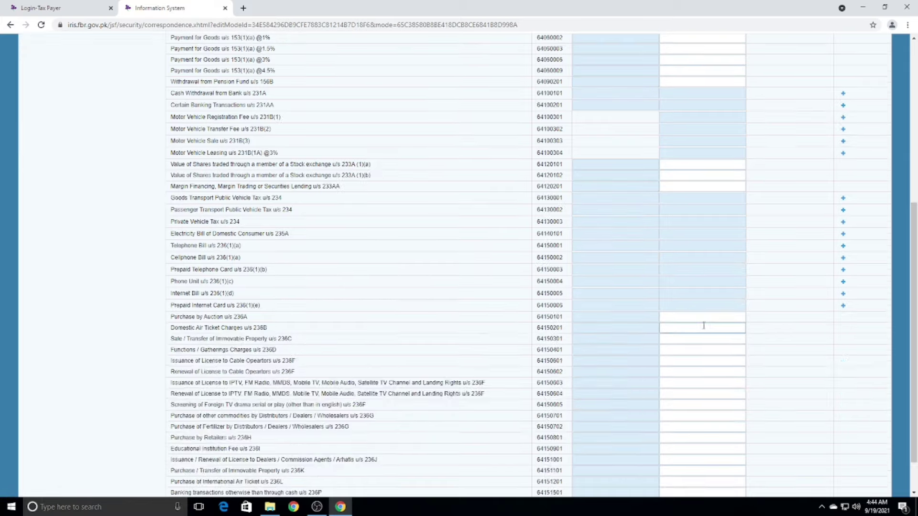
{"action": "scroll", "coordinate": [703, 325], "scroll_direction": "up", "scroll_amount": 7}
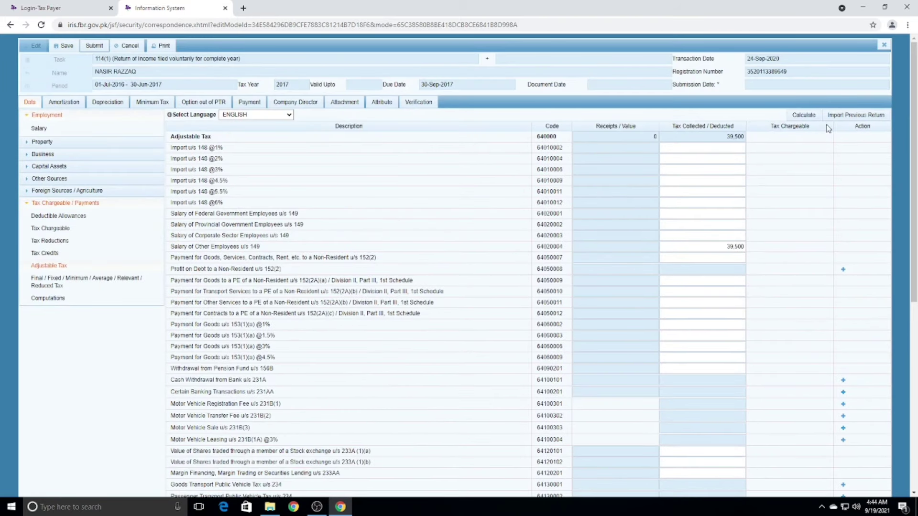
{"action": "left_click", "coordinate": [812, 120]}
Examine the Computations section, covering total income, withholding, admitted, demanded and refundable income tax, and the refund adjustment row.
{"action": "left_click", "coordinate": [47, 298]}
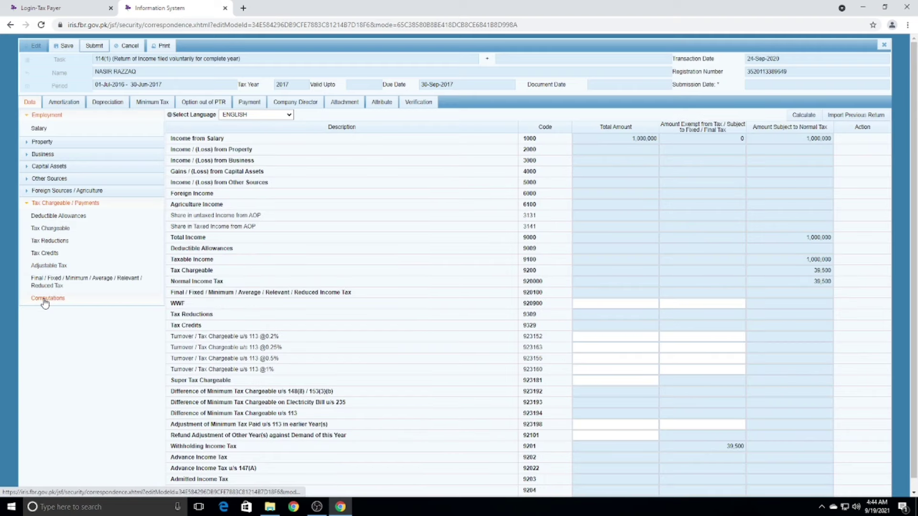
{"action": "left_click", "coordinate": [808, 238]}
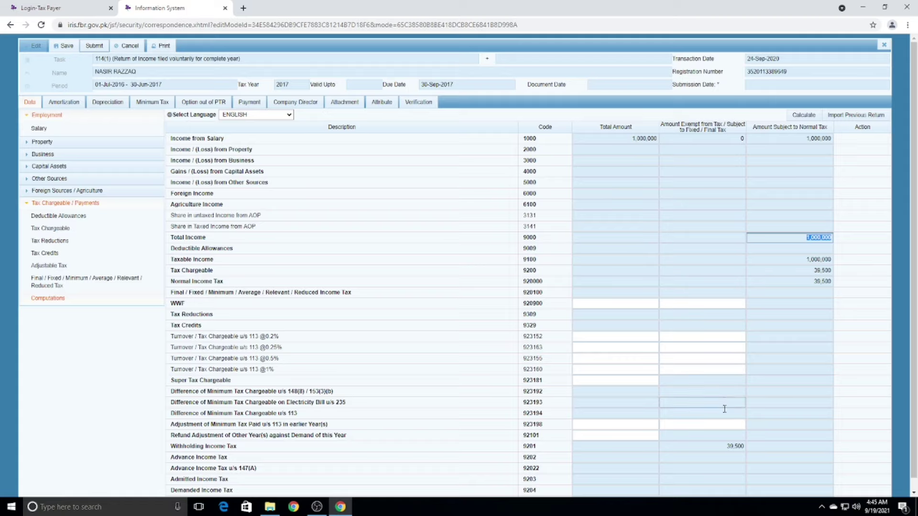
{"action": "left_click", "coordinate": [730, 445]}
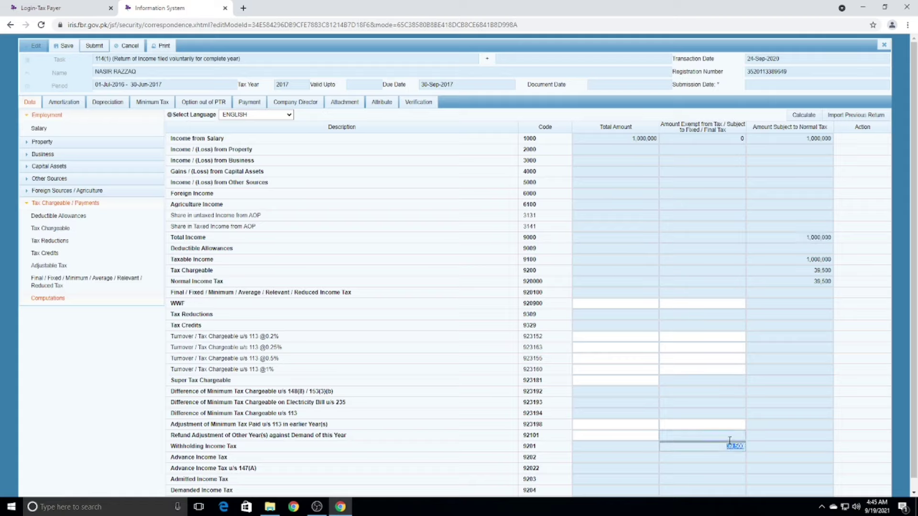
{"action": "scroll", "coordinate": [462, 461], "scroll_direction": "down", "scroll_amount": 1}
{"action": "left_click", "coordinate": [700, 472]}
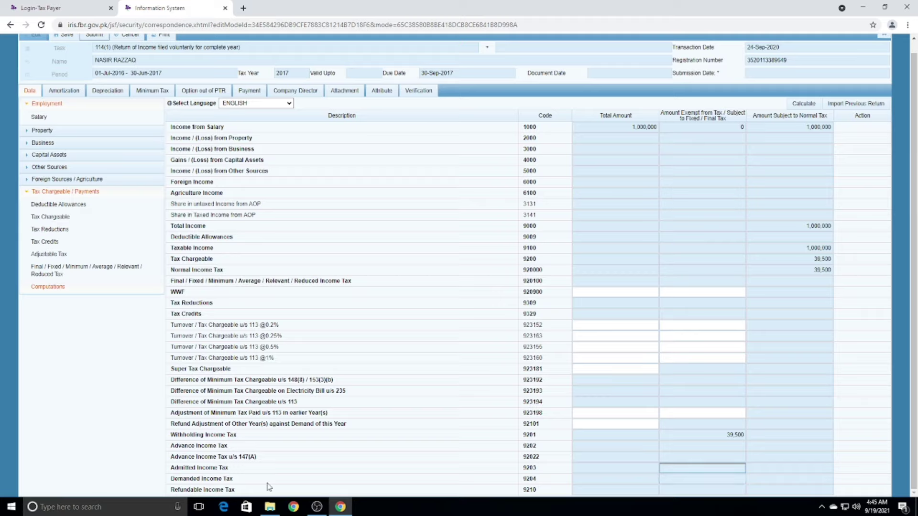
{"action": "left_click", "coordinate": [719, 480]}
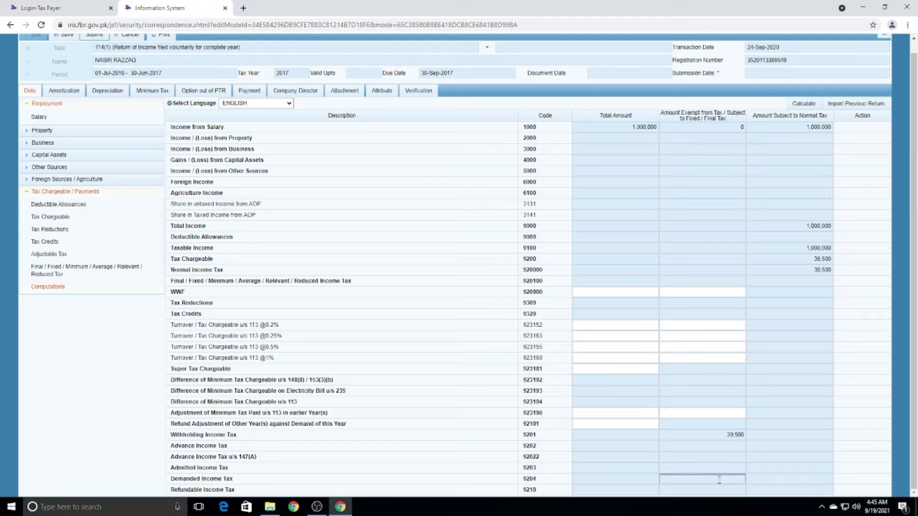
{"action": "left_click", "coordinate": [215, 488]}
{"action": "left_click", "coordinate": [802, 491]}
{"action": "left_click", "coordinate": [612, 424]}
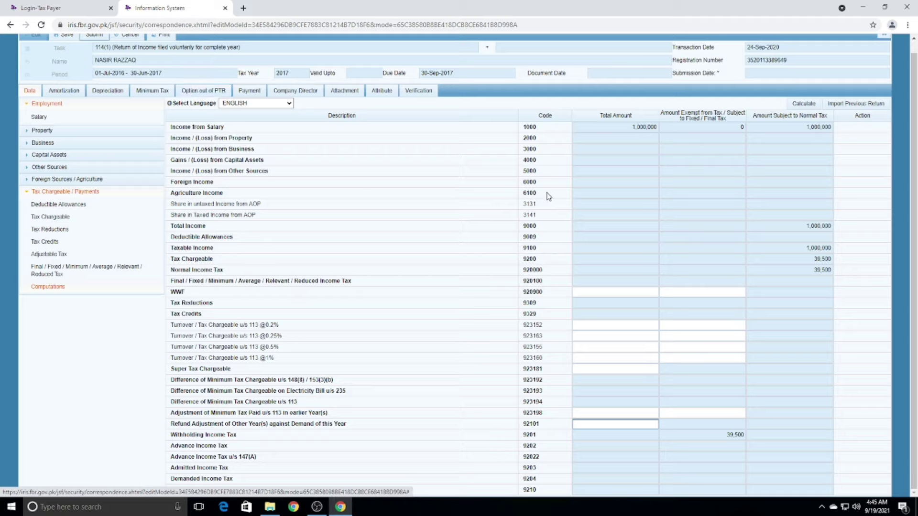
Save the 2017 return of income draft and close it.
{"action": "scroll", "coordinate": [545, 195], "scroll_direction": "up", "scroll_amount": 1}
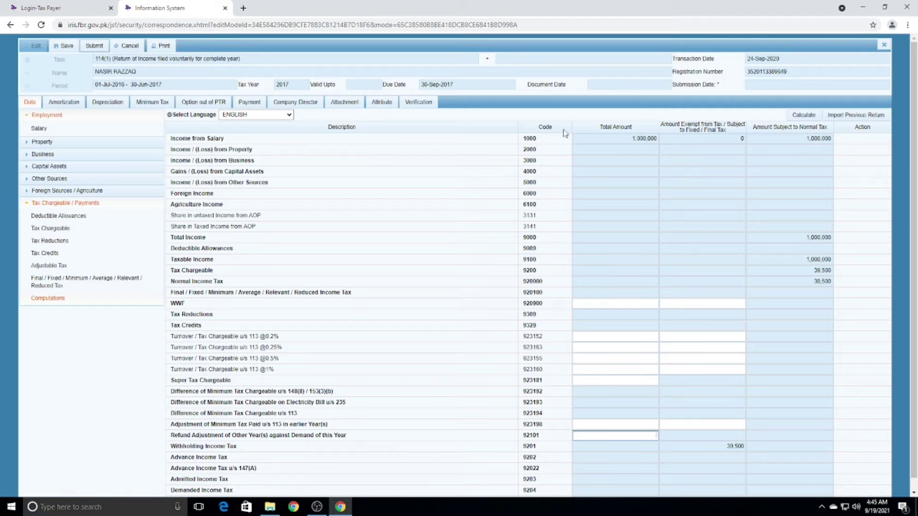
{"action": "left_click", "coordinate": [64, 46]}
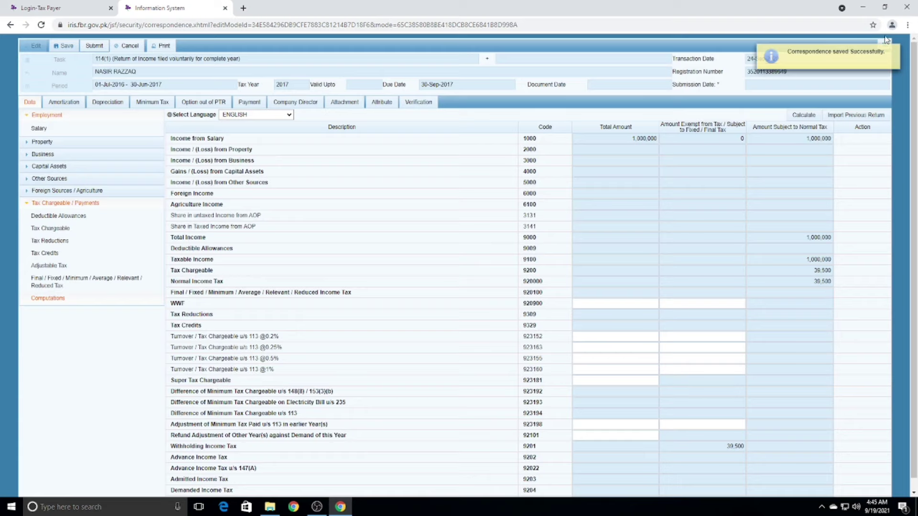
{"action": "left_click", "coordinate": [887, 44]}
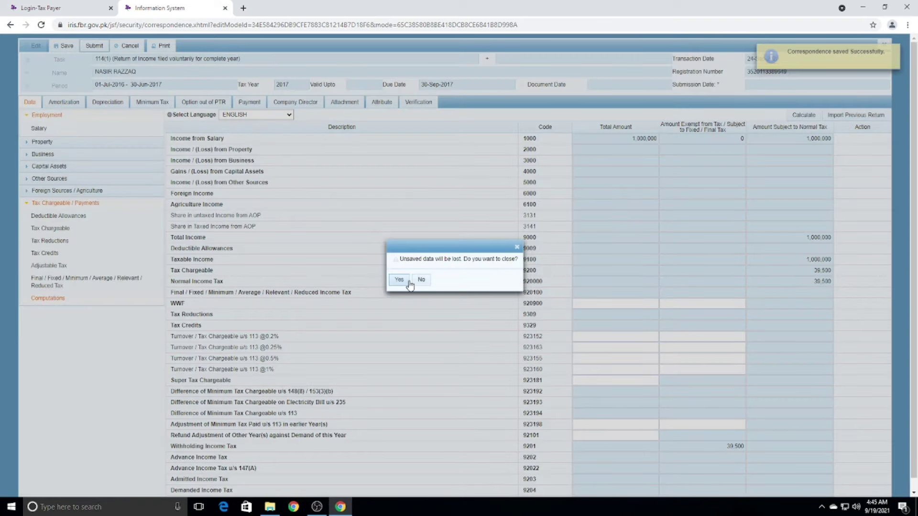
{"action": "left_click", "coordinate": [409, 284]}
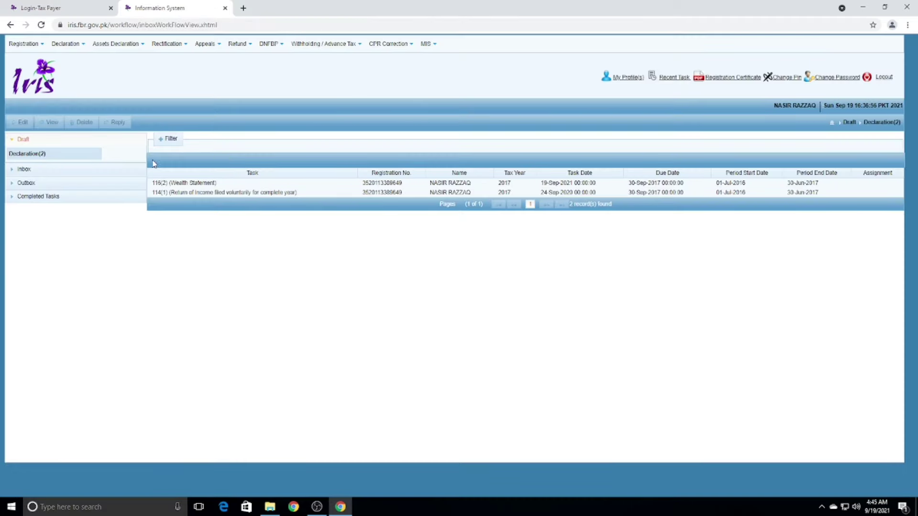
Open the 2017 116(2) Wealth Statement draft for editing, review the Other Personal / Household Expenses amount and recalculate.
{"action": "left_click", "coordinate": [169, 187]}
{"action": "left_click", "coordinate": [23, 123]}
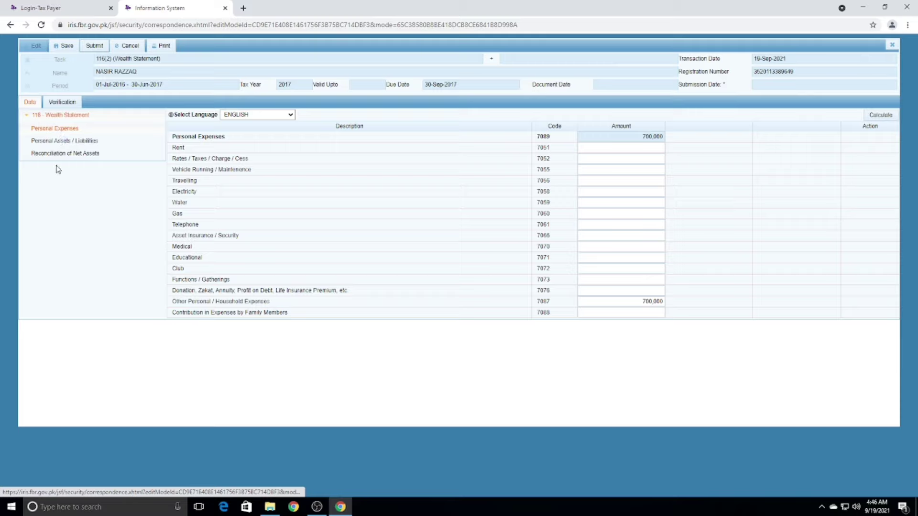
{"action": "left_click", "coordinate": [63, 132]}
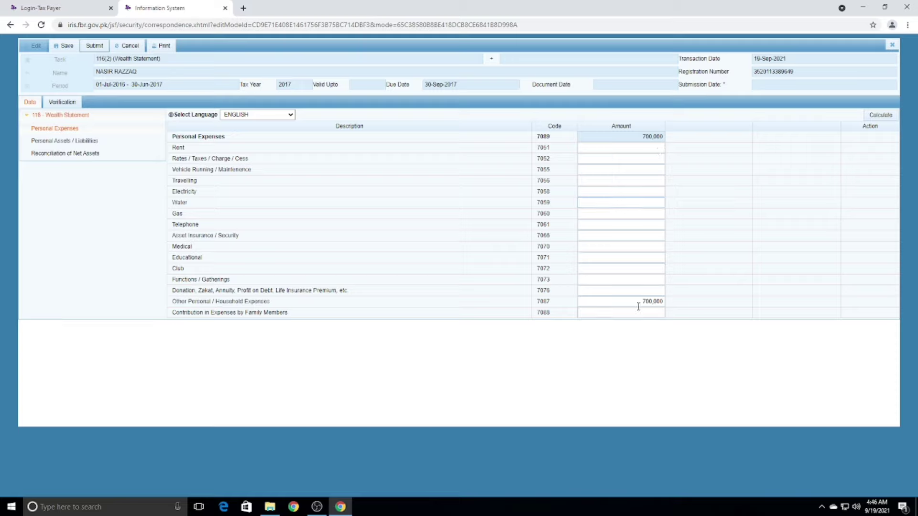
{"action": "left_click_drag", "start_coordinate": [638, 305], "coordinate": [651, 302]}
{"action": "left_click", "coordinate": [877, 119]}
View the Agricultural Property and Investment (Non-Business) entry forms under Personal Assets / Liabilities, closing each without adding anything.
{"action": "left_click", "coordinate": [80, 143]}
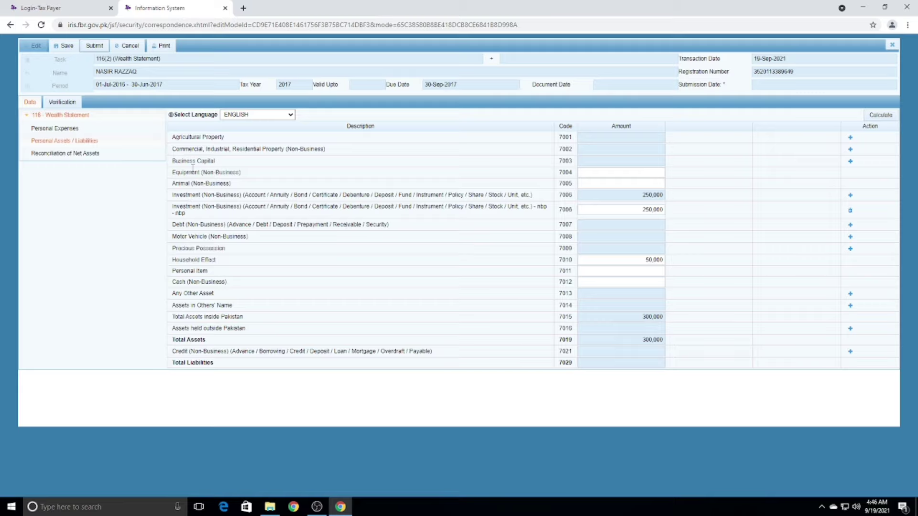
{"action": "left_click", "coordinate": [850, 139]}
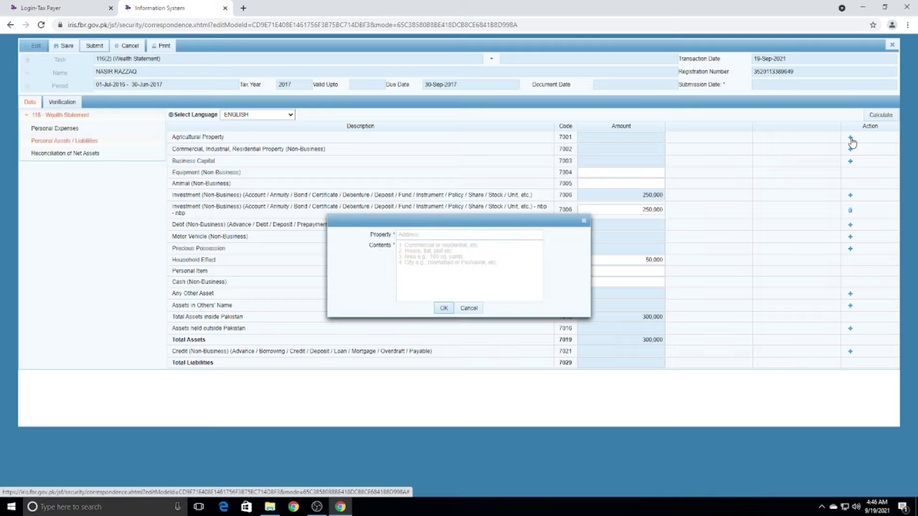
{"action": "left_click", "coordinate": [584, 221]}
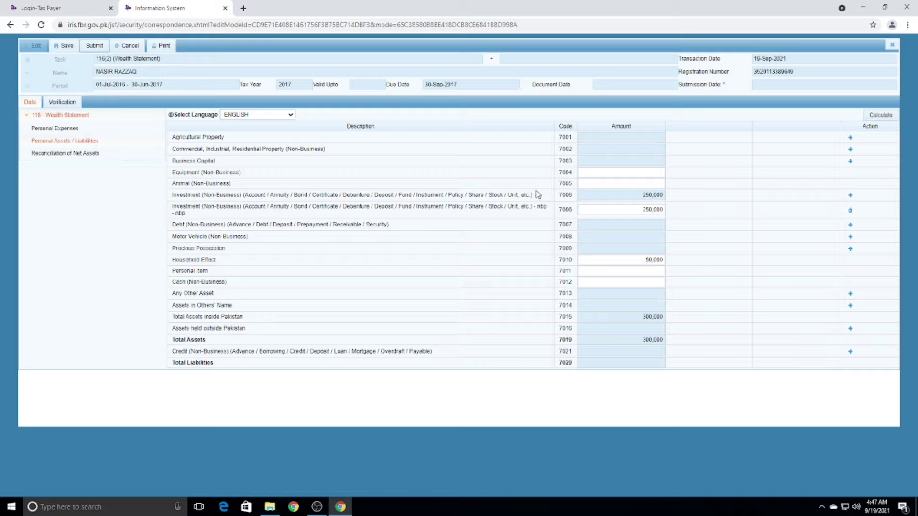
{"action": "left_click", "coordinate": [851, 196]}
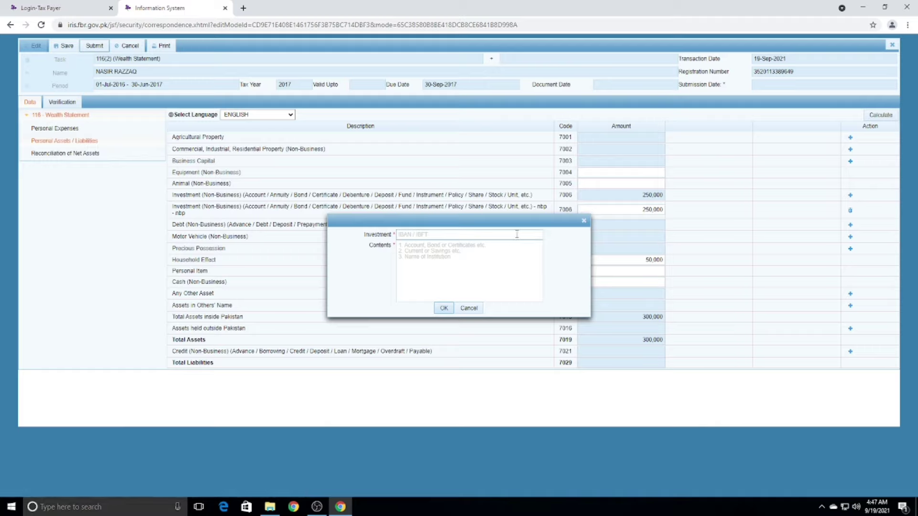
{"action": "left_click", "coordinate": [584, 222]}
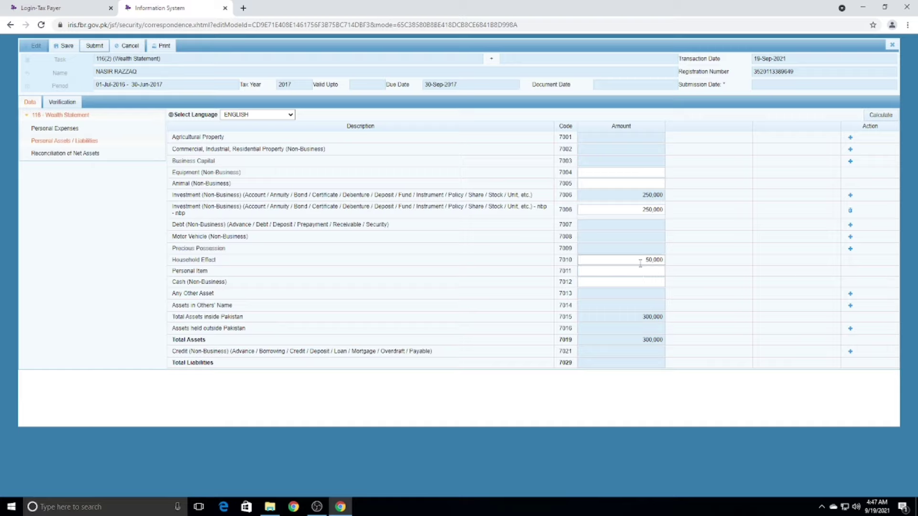
Clear the Household Effect amount and recalculate the assets and the Reconciliation of Net Assets.
{"action": "left_click_drag", "start_coordinate": [641, 261], "coordinate": [682, 265]}
{"action": "key", "text": "BackSpace"}
{"action": "left_click", "coordinate": [888, 115]}
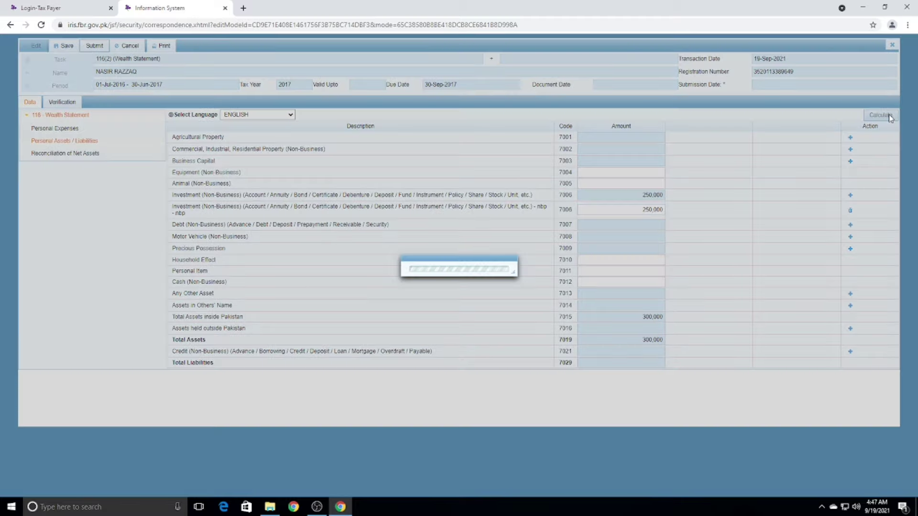
{"action": "left_click", "coordinate": [50, 158]}
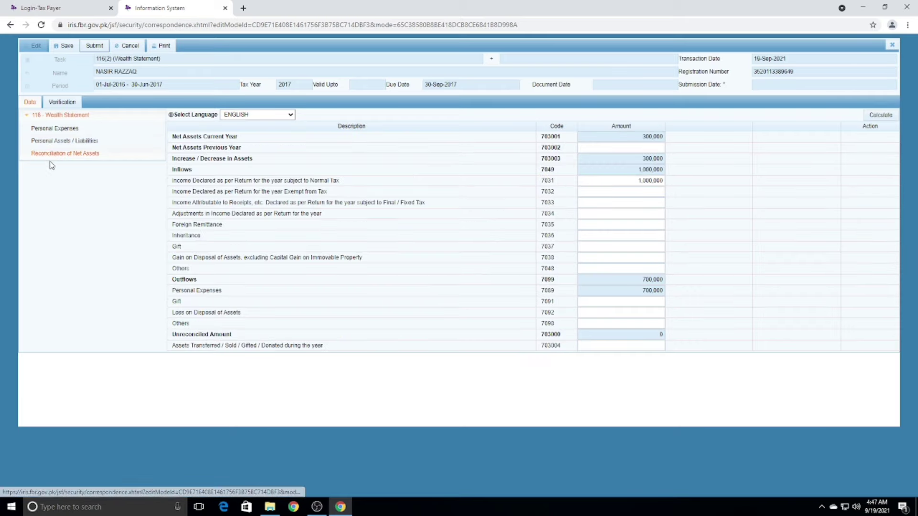
{"action": "left_click", "coordinate": [888, 115]}
Examine the Reconciliation of Net Assets, comparing its declared income, outflows and unreconciled amount with Personal Assets / Liabilities.
{"action": "left_click", "coordinate": [664, 301]}
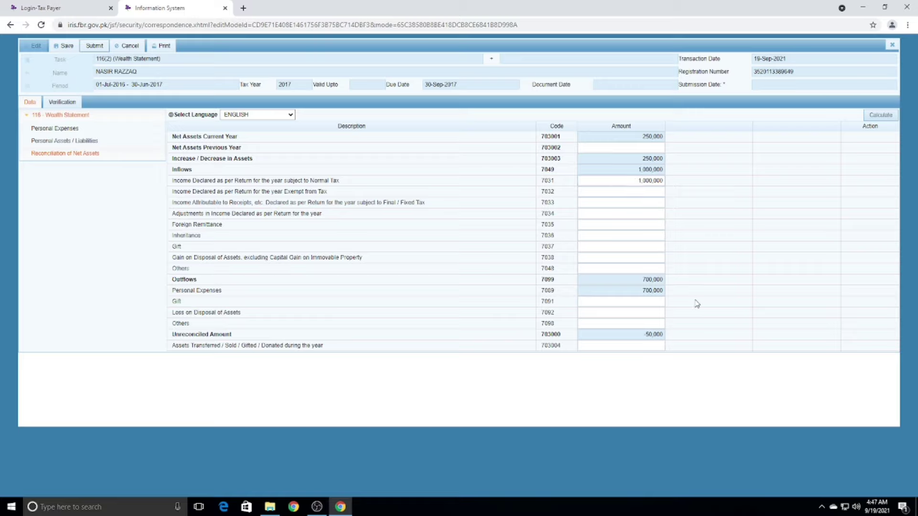
{"action": "left_click", "coordinate": [646, 195]}
{"action": "left_click", "coordinate": [639, 184]}
{"action": "left_click", "coordinate": [61, 142]}
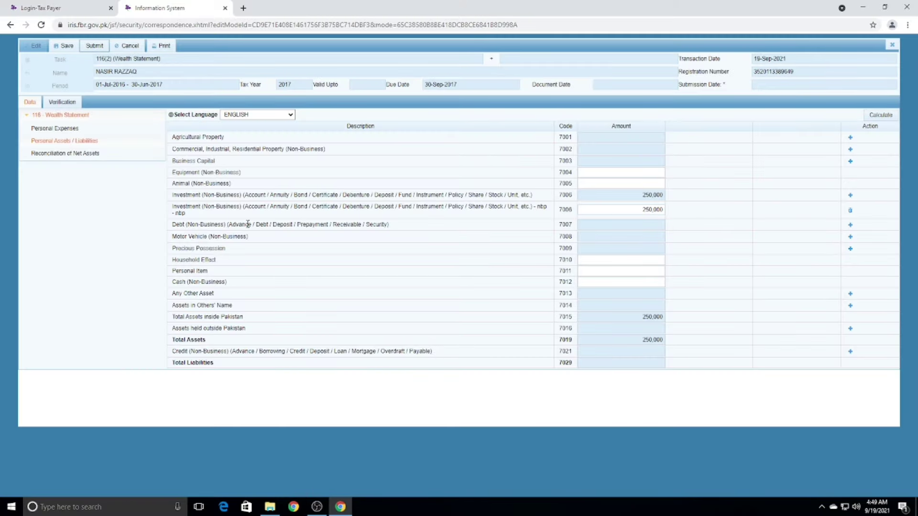
{"action": "left_click", "coordinate": [75, 159]}
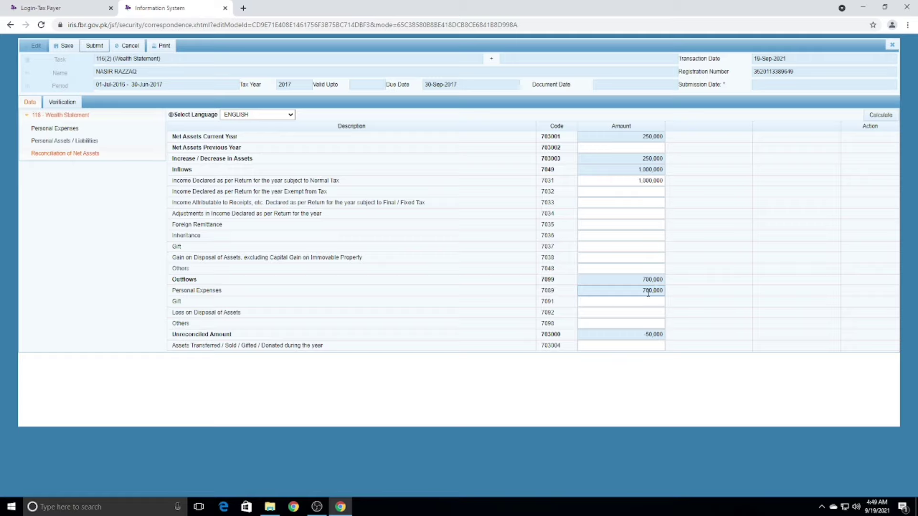
Set Household Effect to 50,000 under Personal Assets / Liabilities and recalculate the wealth statement.
{"action": "left_click", "coordinate": [61, 142]}
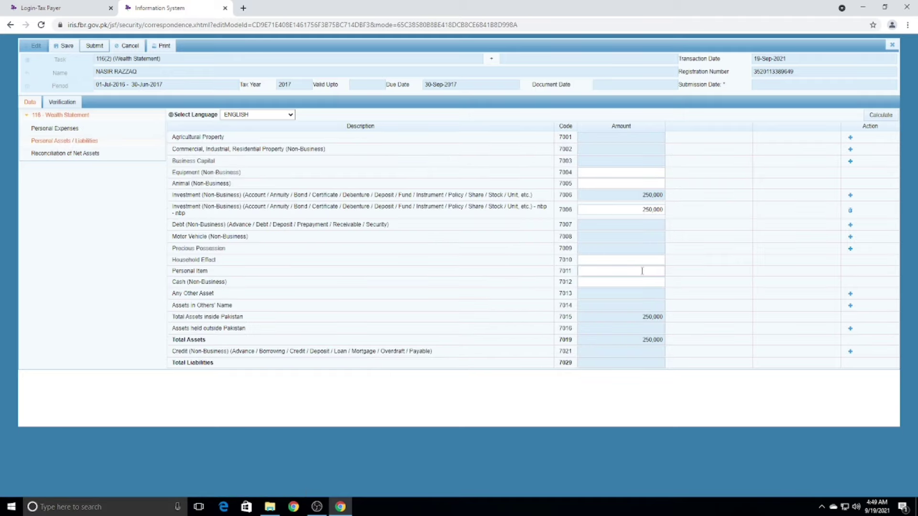
{"action": "left_click", "coordinate": [620, 263]}
{"action": "left_click", "coordinate": [742, 275]}
{"action": "left_click", "coordinate": [882, 119]}
View the creditor entry form for Credit (Non-Business) and close it without adding anything.
{"action": "left_click", "coordinate": [850, 352]}
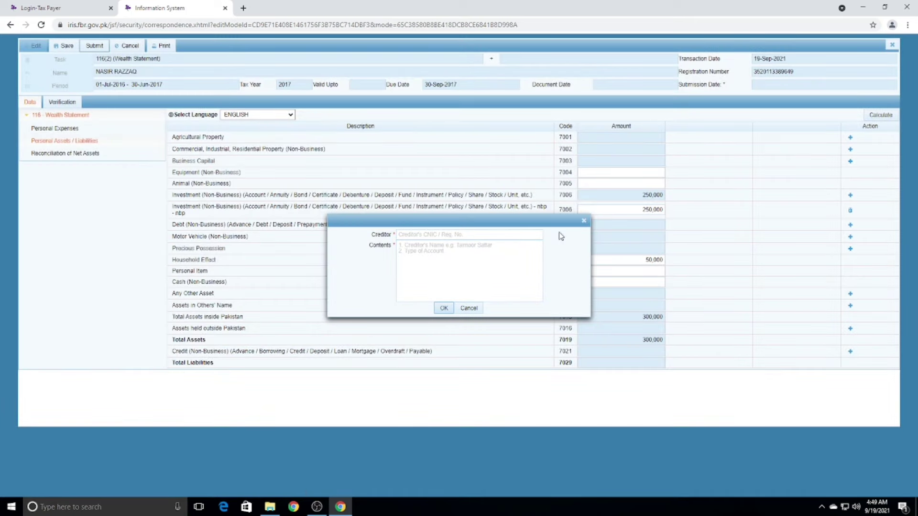
{"action": "left_click", "coordinate": [583, 221]}
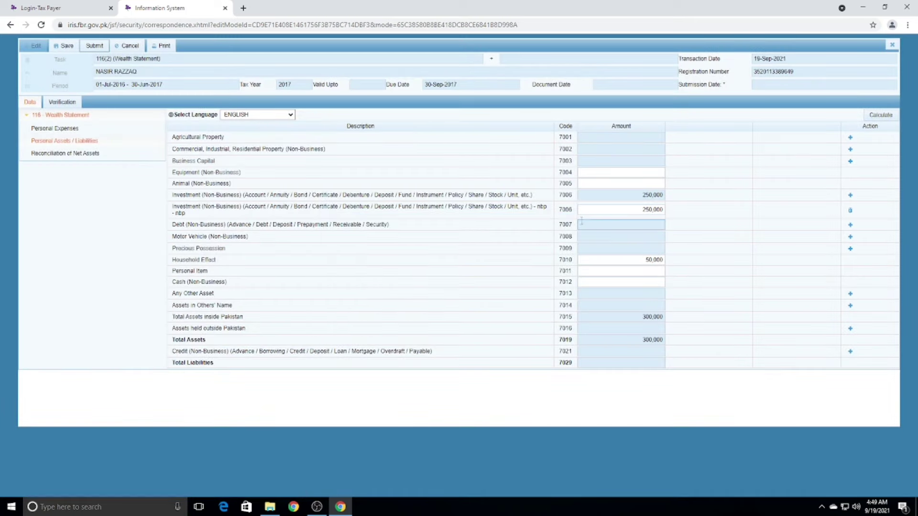
Recalculate the Reconciliation of Net Assets, save the wealth statement draft and close the browser window.
{"action": "left_click", "coordinate": [59, 154]}
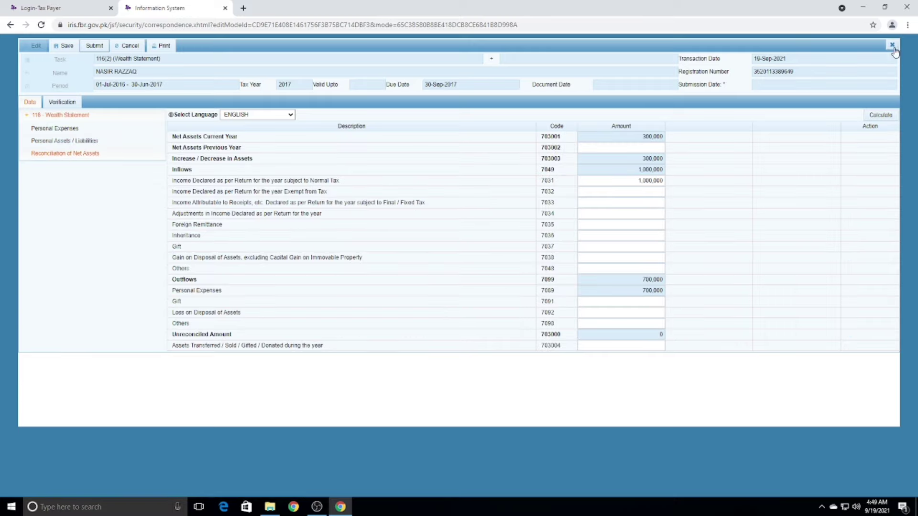
{"action": "left_click", "coordinate": [880, 115]}
{"action": "left_click", "coordinate": [68, 47]}
{"action": "left_click", "coordinate": [892, 45]}
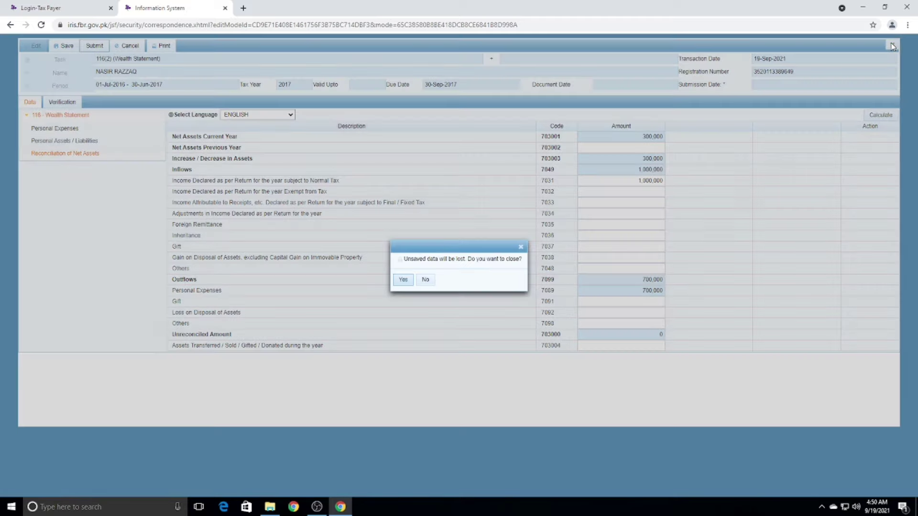
{"action": "left_click", "coordinate": [909, 6]}
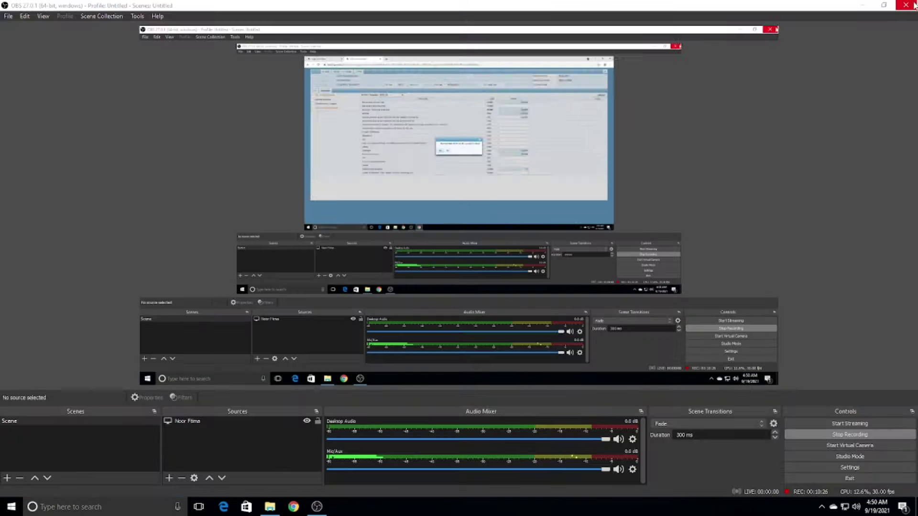